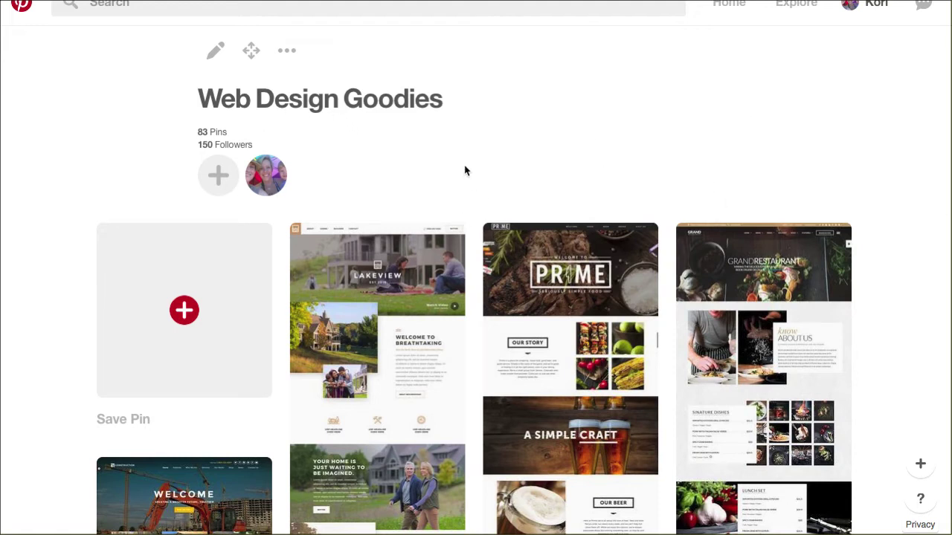
Choose 'Make a widget' from the Web Design Goodies board's '...' menu.
left_click(284, 64)
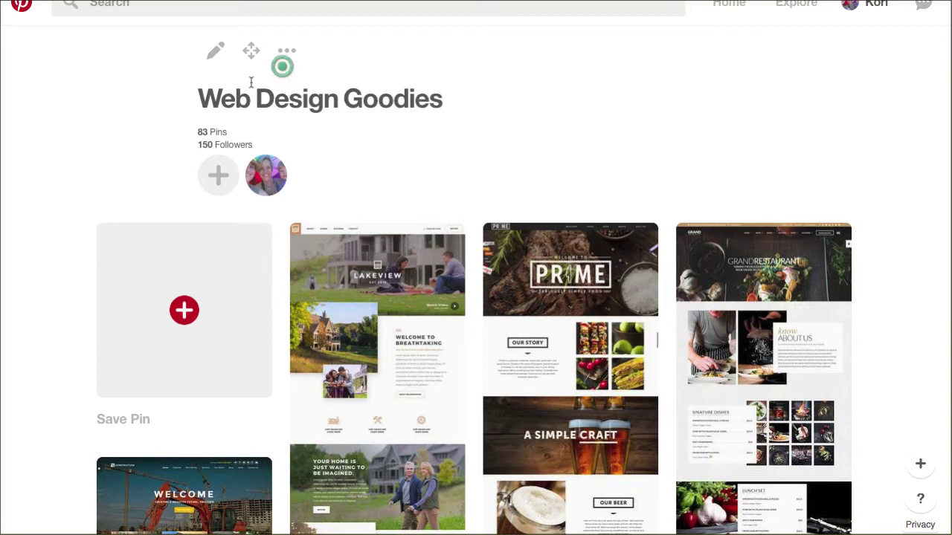
left_click(290, 58)
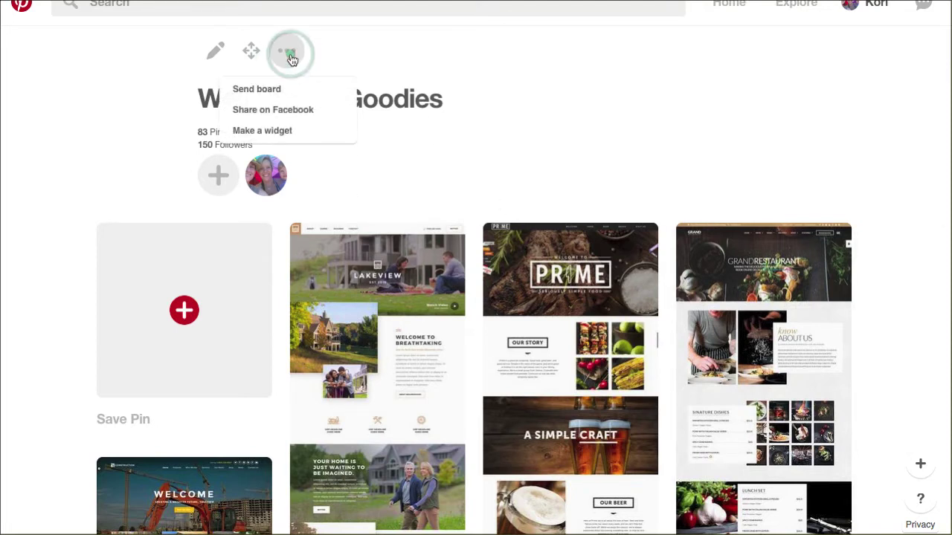
left_click(285, 131)
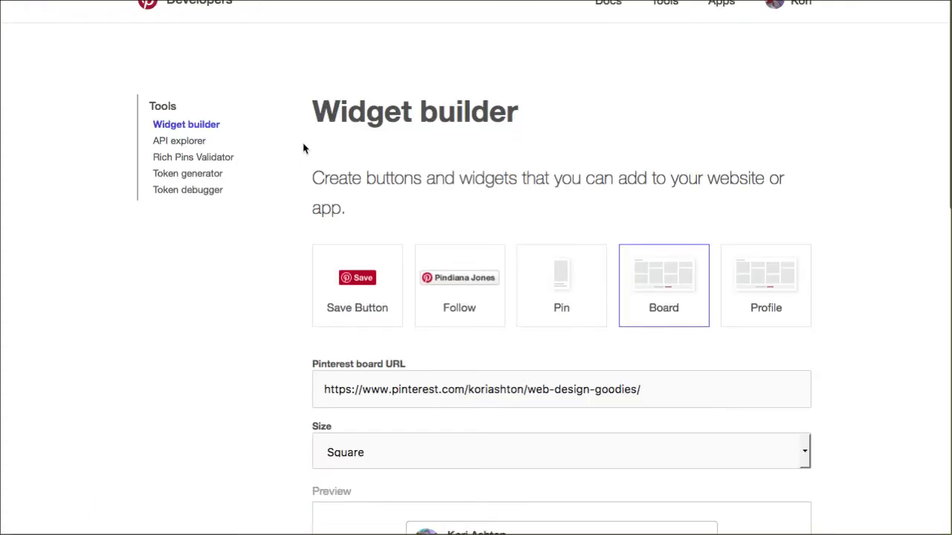
Leave the board widget size at Square and select the generated embed code for copying.
scroll(306, 148, "down", 2)
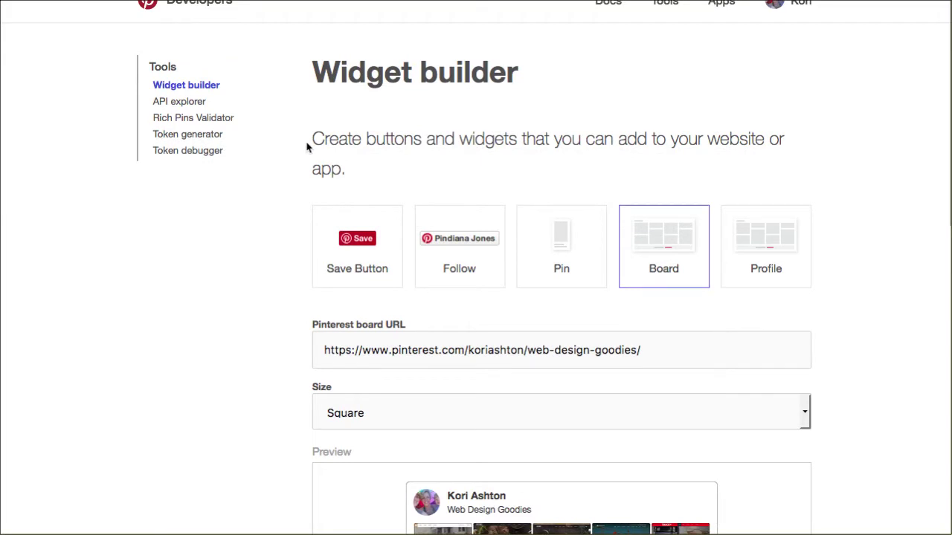
scroll(306, 147, "down", 5)
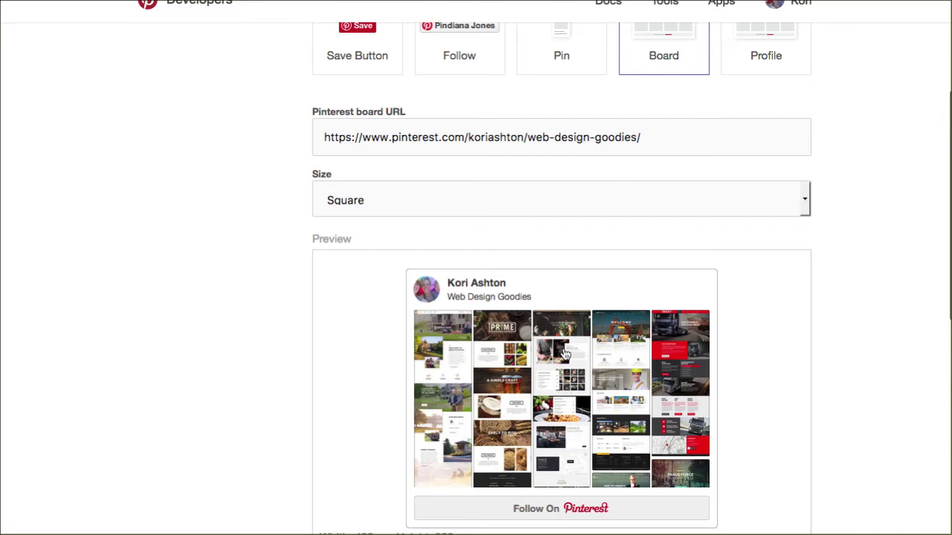
scroll(564, 354, "down", 2)
left_click(397, 202)
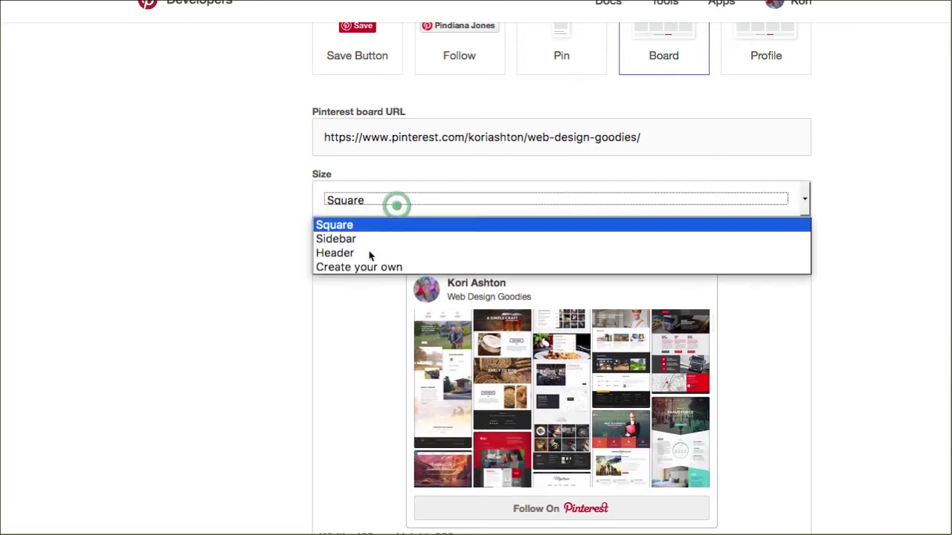
left_click(347, 309)
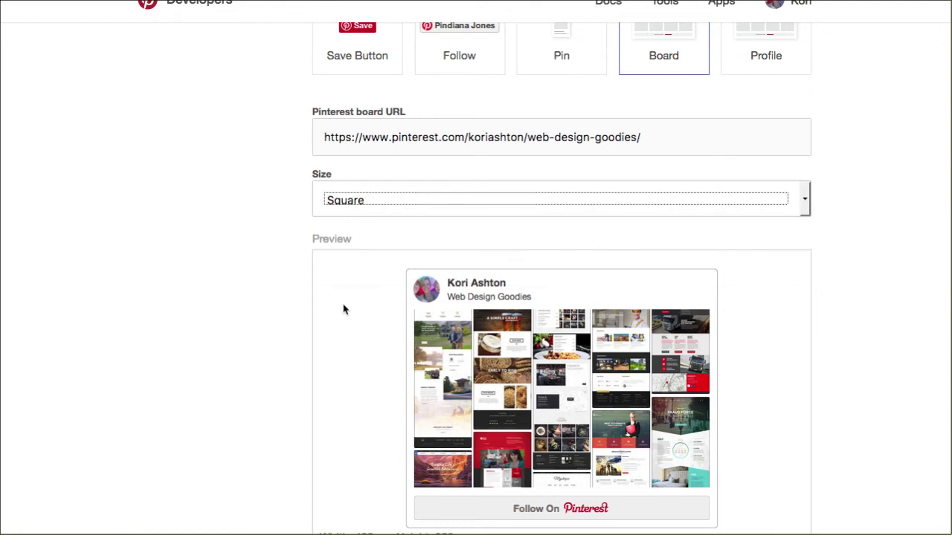
scroll(290, 256, "down", 2)
scroll(290, 257, "down", 5)
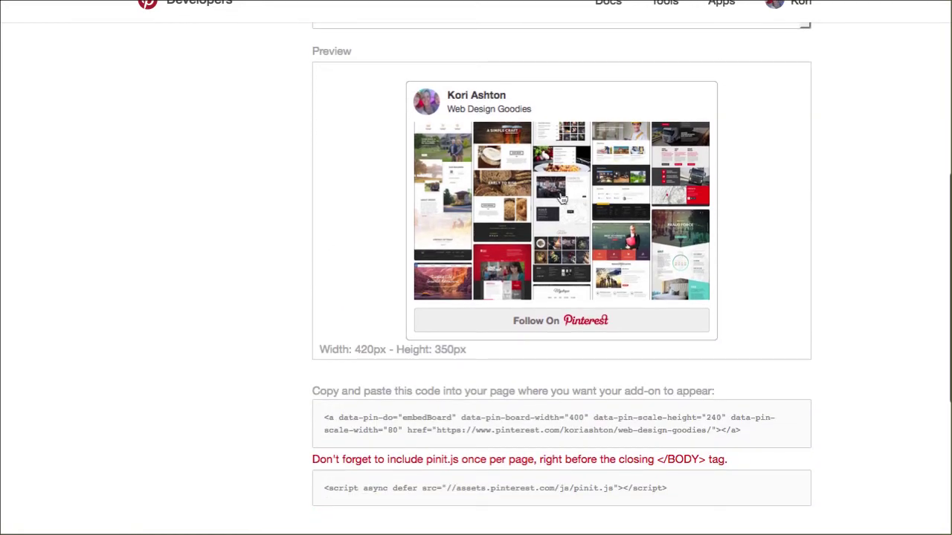
scroll(263, 274, "down", 2)
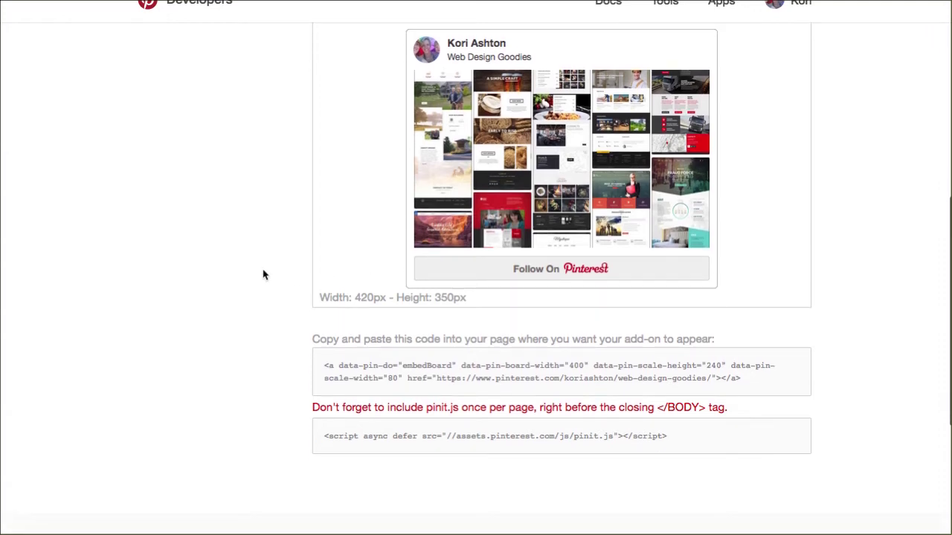
scroll(271, 273, "down", 1)
left_click(386, 348)
key("ctrl+c")
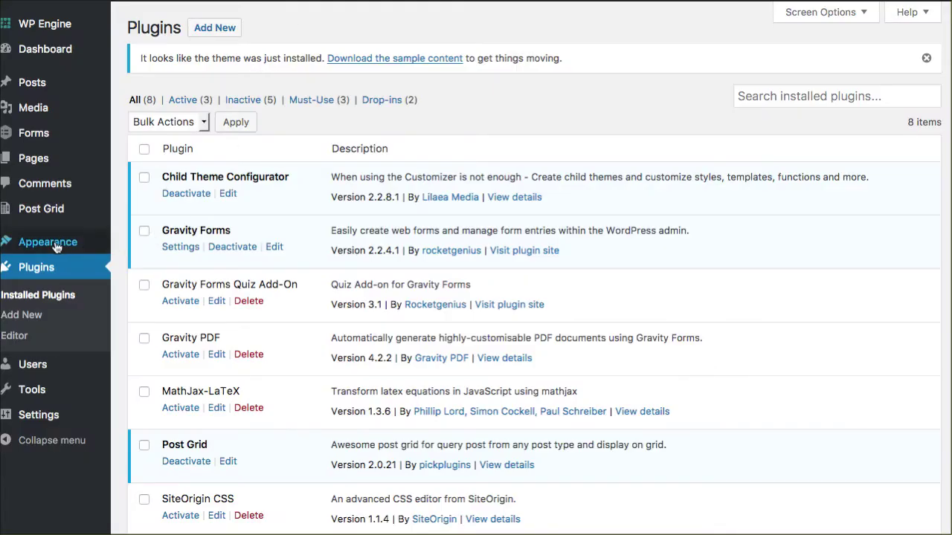
Go to Appearance > Widgets and expand the Pages sidebar.
mouse_move(75, 241)
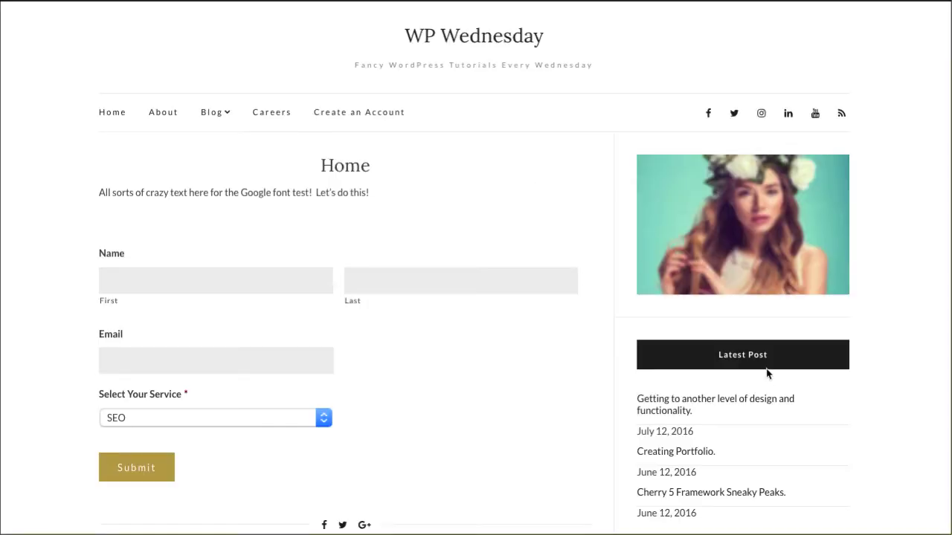
left_click(731, 325)
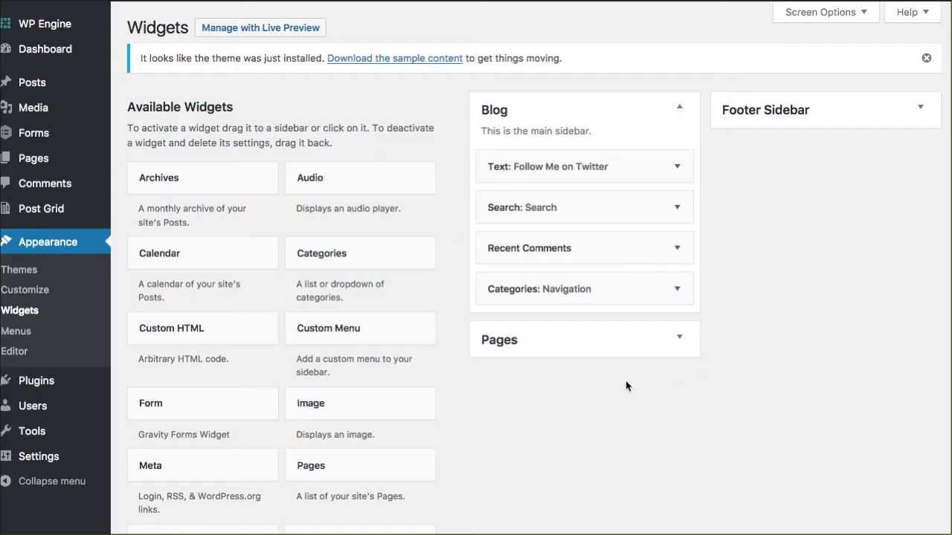
left_click(593, 348)
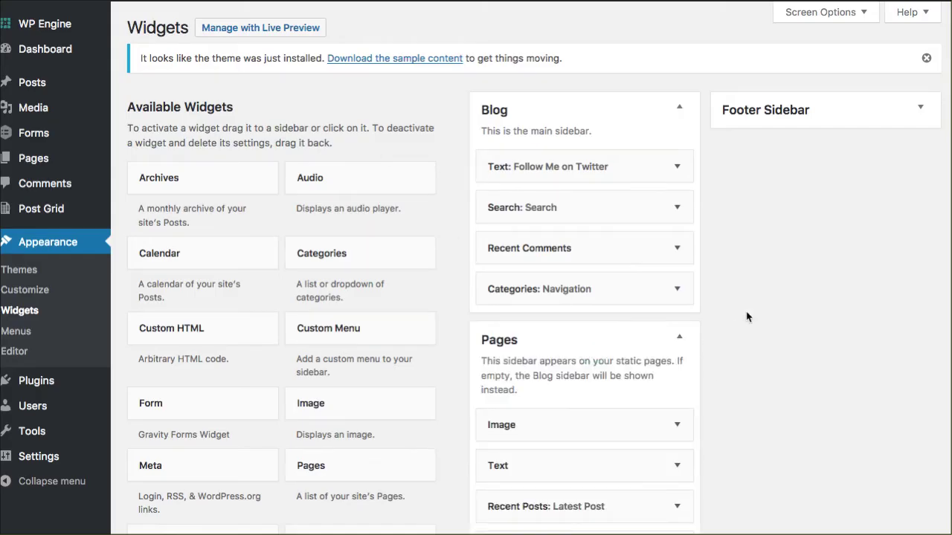
Drag a Text widget into Pages, paste the Pinterest embed code in Text mode, and save.
scroll(745, 314, "down", 5)
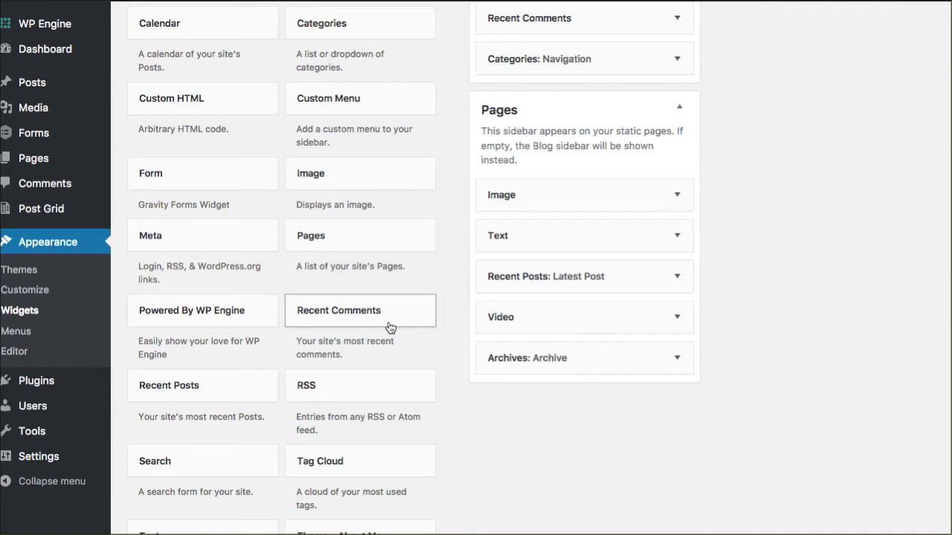
scroll(439, 363, "down", 5)
left_click_drag(204, 146, 561, 107)
scroll(550, 131, "up", 2)
scroll(550, 132, "up", 3)
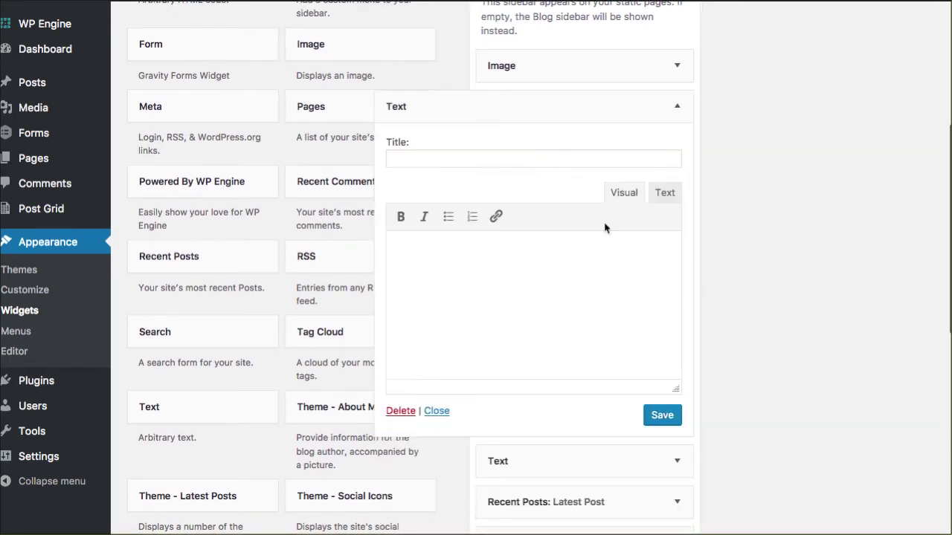
left_click(665, 193)
left_click(595, 293)
key("ctrl+v")
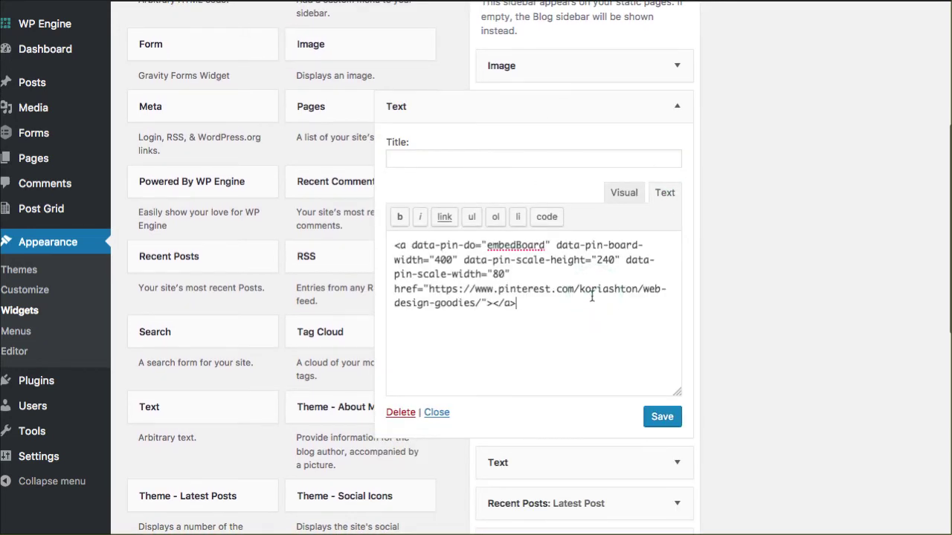
left_click(652, 415)
Collapse the saved Text widget, reload, and select the pinit.js script line for copying.
left_click(674, 108)
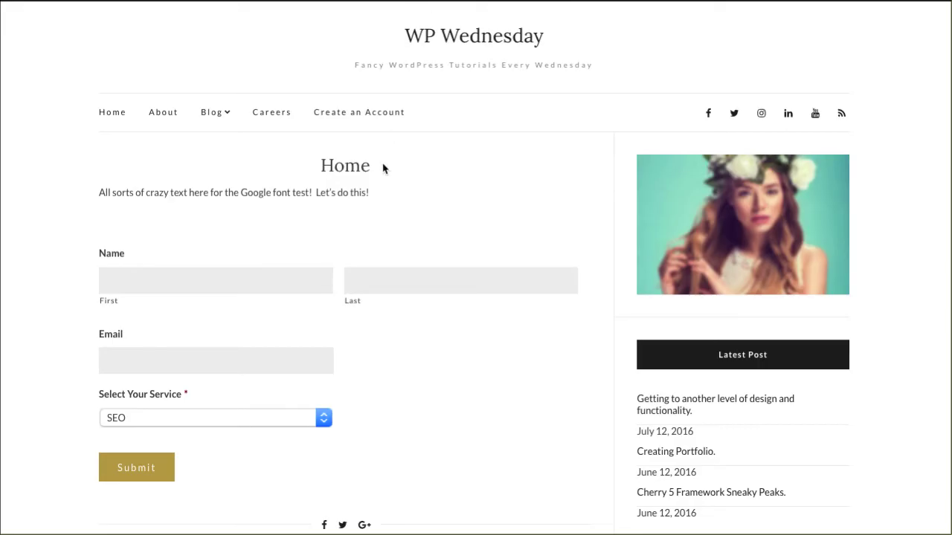
key("super+r")
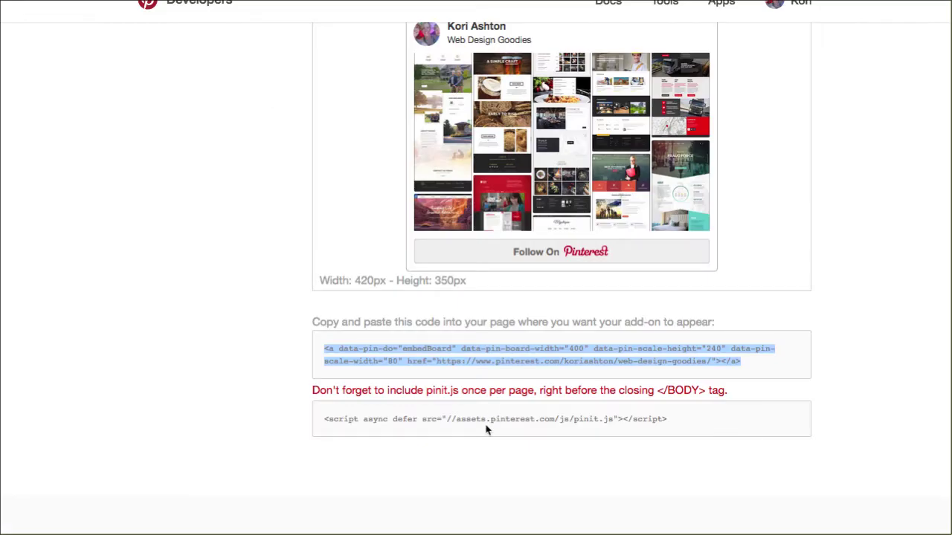
left_click(482, 427)
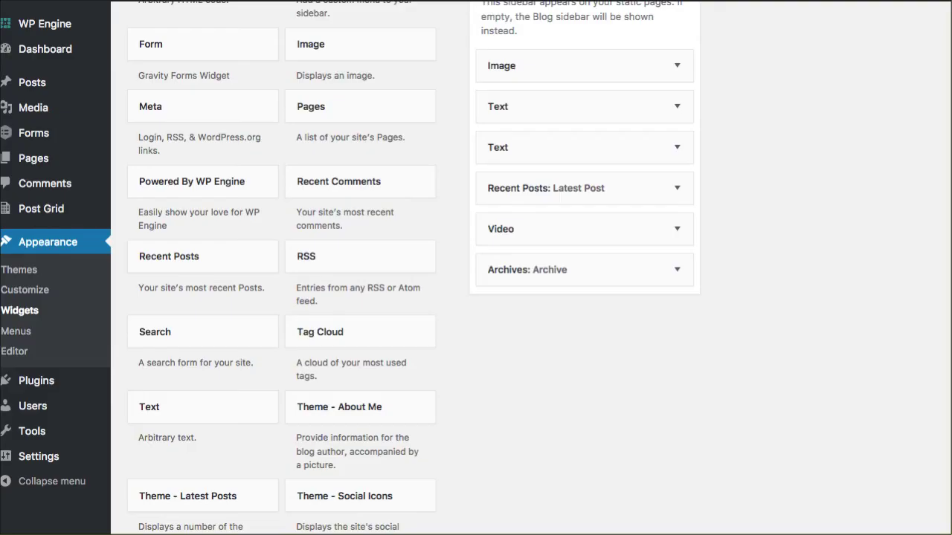
mouse_move(56, 380)
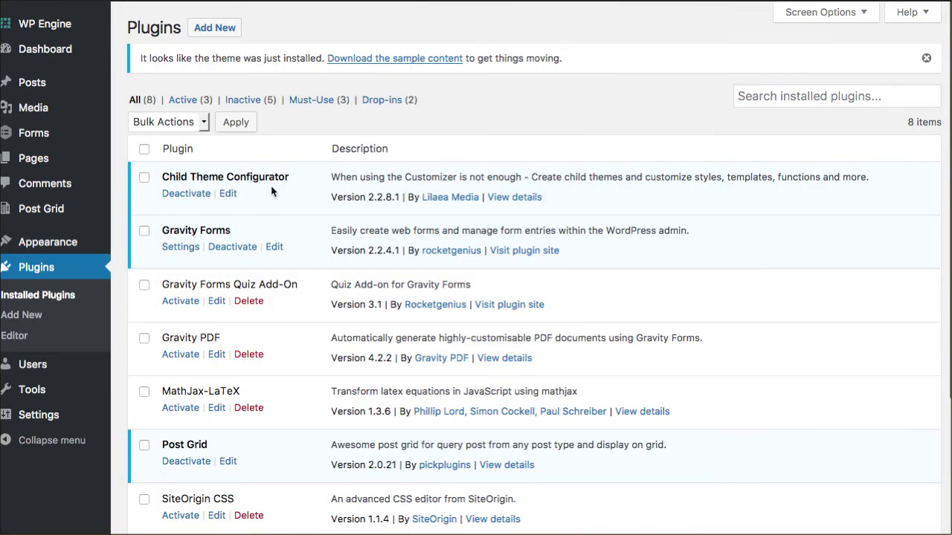
Copy footer.php into the Olsen Light Child theme from Child Themes' Files tab.
scroll(271, 192, "down", 1)
mouse_move(59, 398)
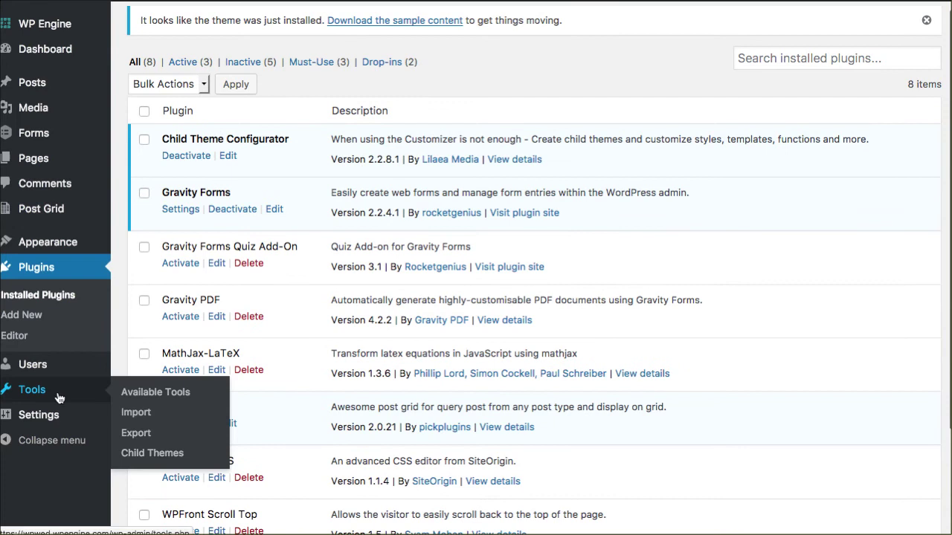
left_click(149, 455)
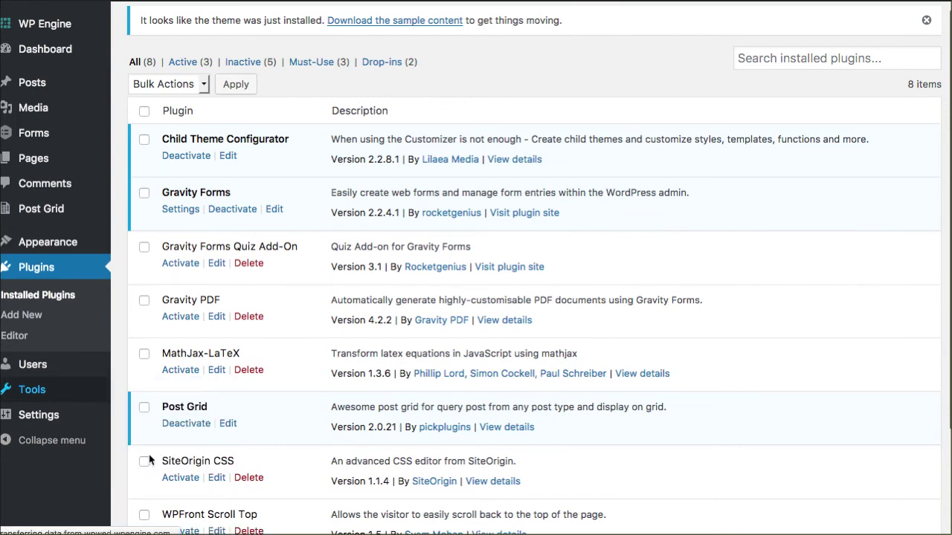
left_click(582, 267)
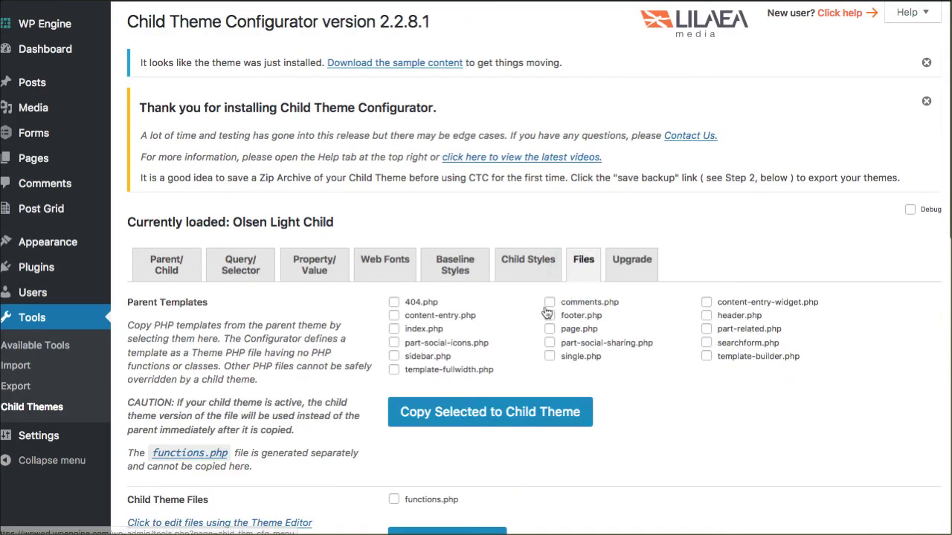
left_click(549, 316)
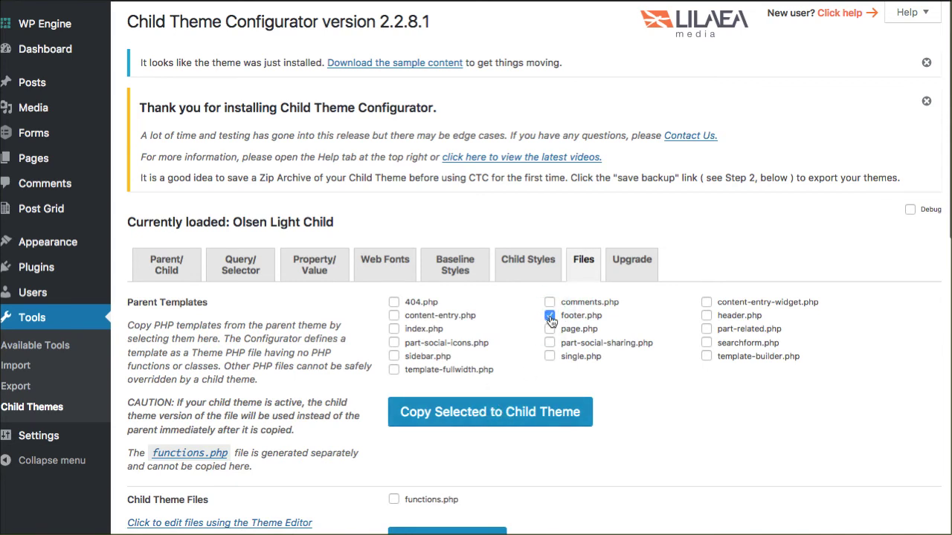
left_click(510, 417)
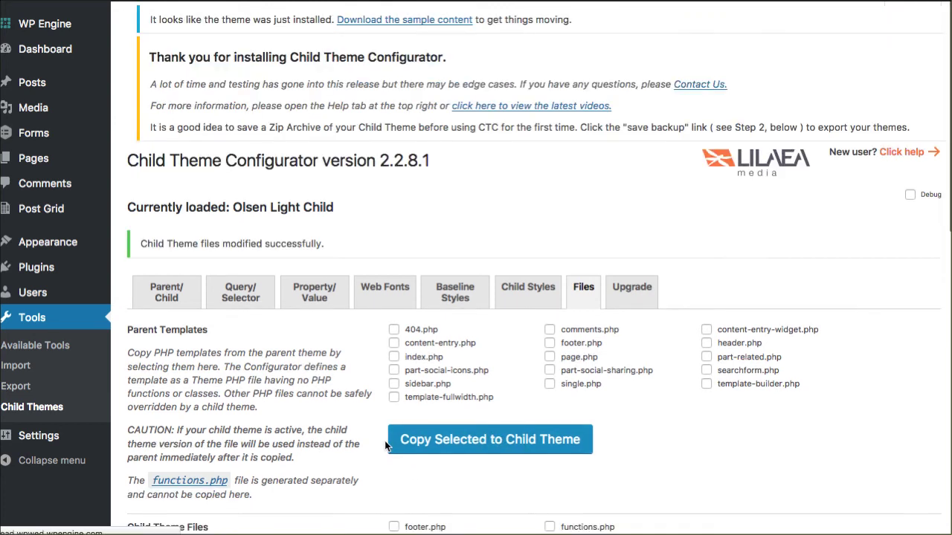
Paste the pinit.js script after wp_footer() in the child footer.php and update the file.
mouse_move(48, 243)
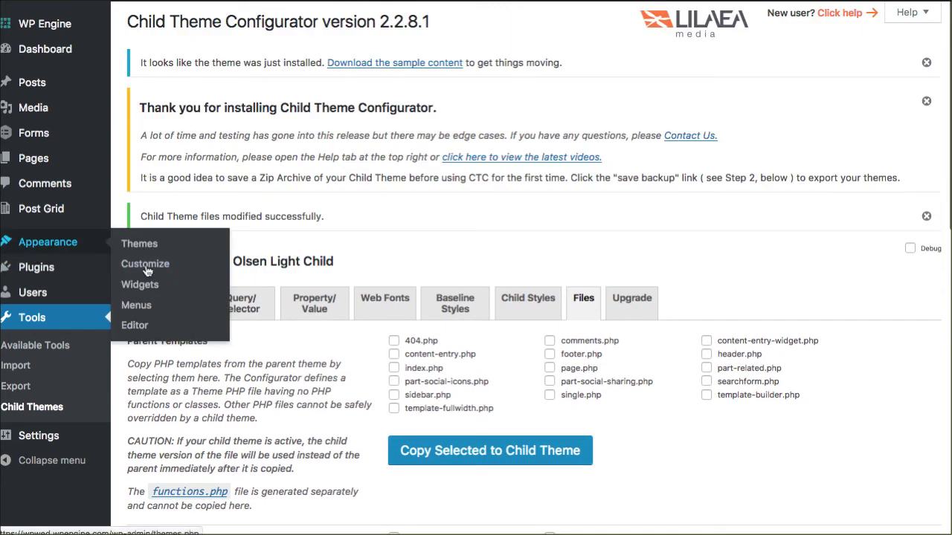
left_click(134, 325)
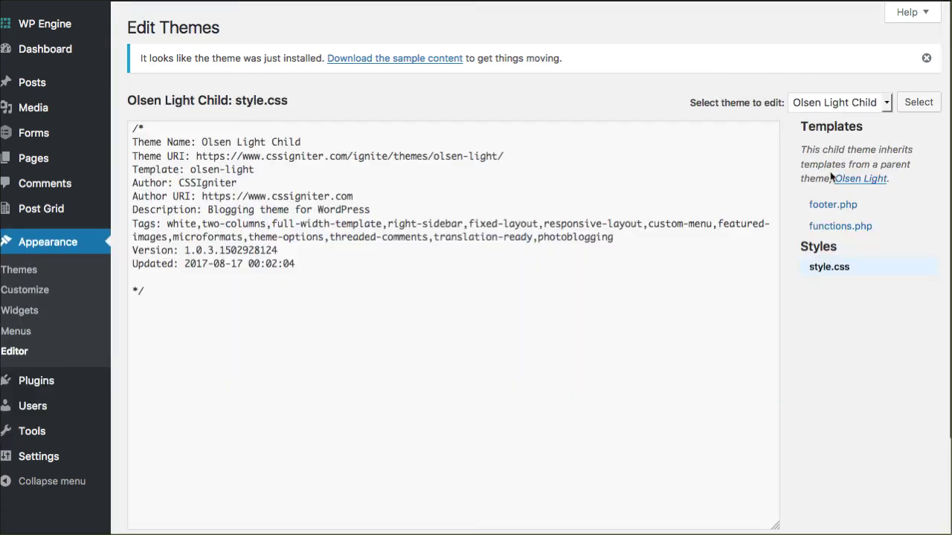
left_click(827, 210)
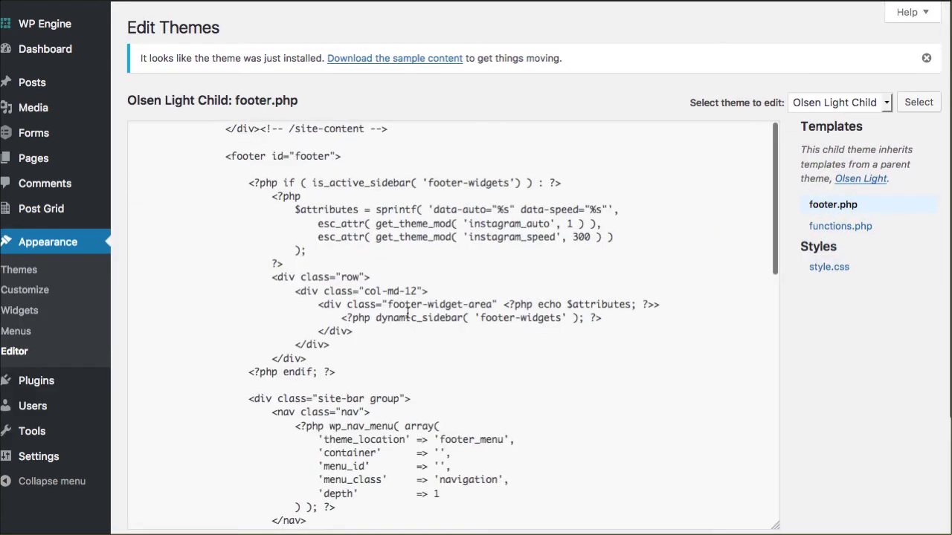
scroll(407, 312, "down", 15)
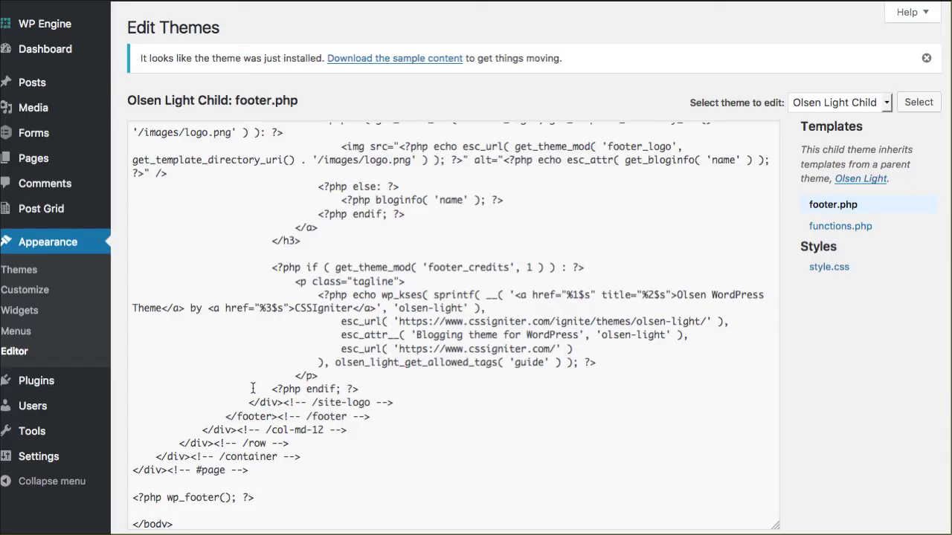
scroll(152, 387, "down", 5)
left_click(152, 391)
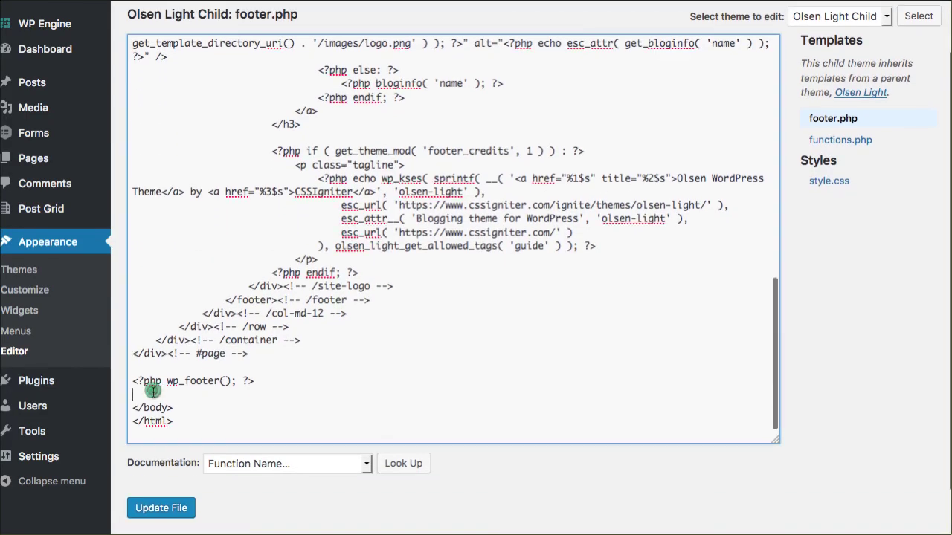
key("ctrl+v")
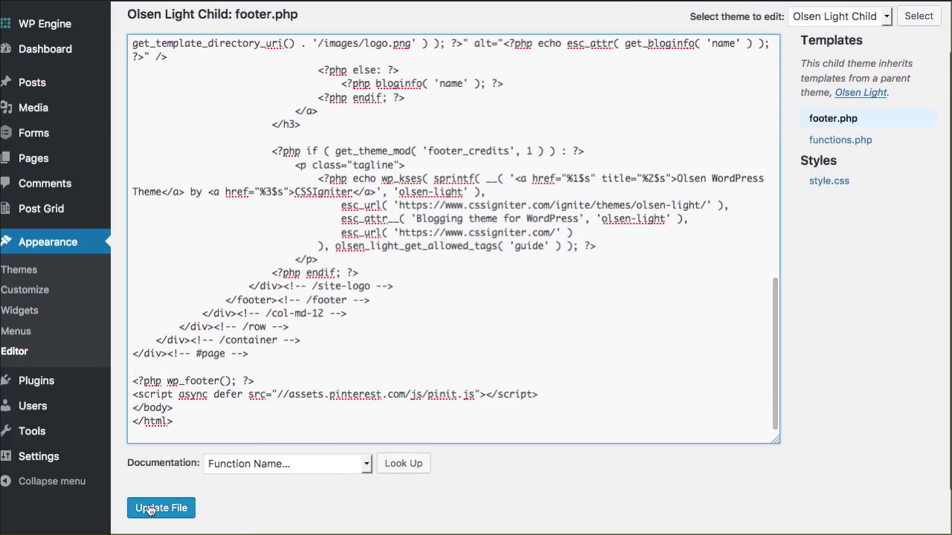
left_click(154, 510)
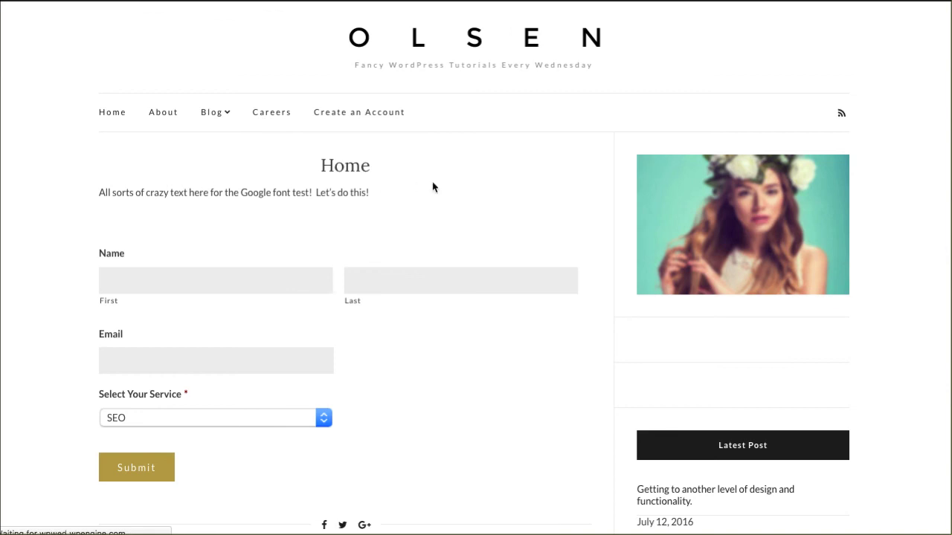
Scroll the live home page to see the Web Design Goodies Pinterest widget in the sidebar.
scroll(585, 187, "down", 3)
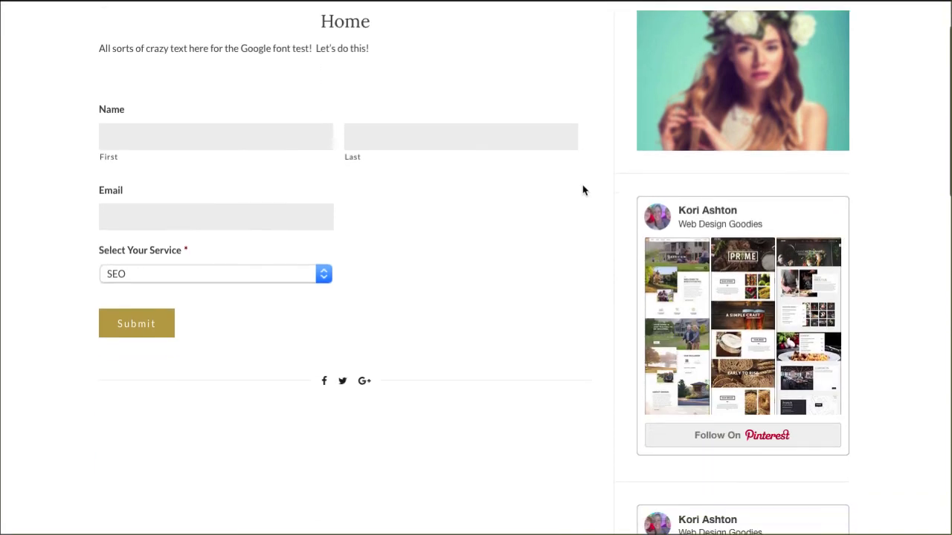